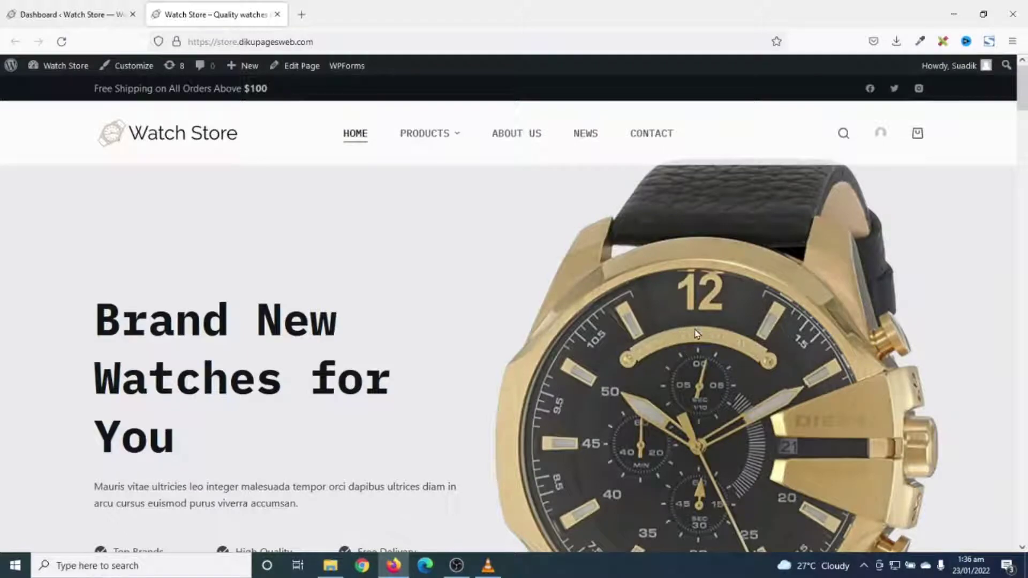
scroll(697, 334, "down", 3)
scroll(697, 334, "down", 3)
scroll(691, 344, "down", 2)
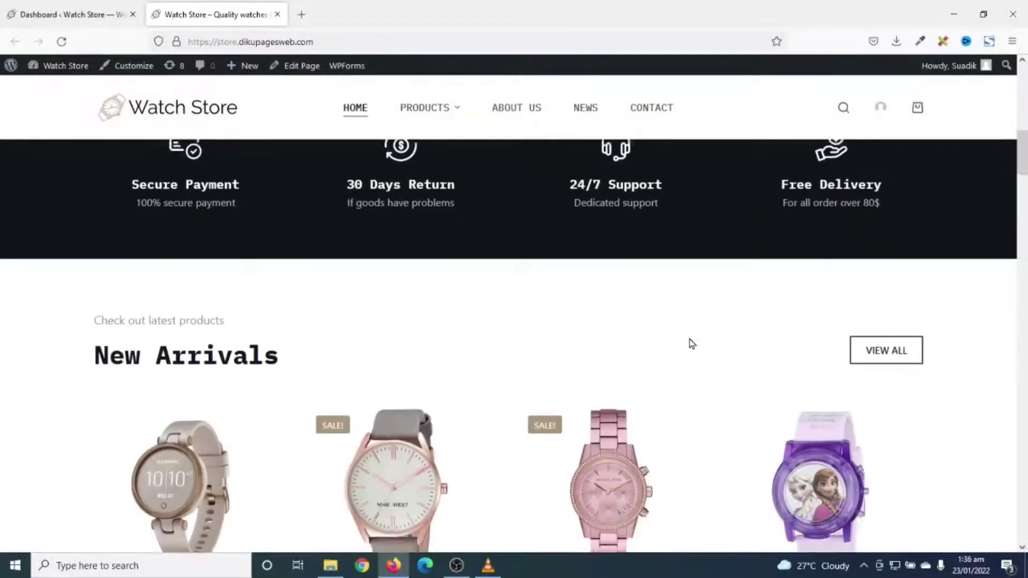
scroll(691, 343, "down", 3)
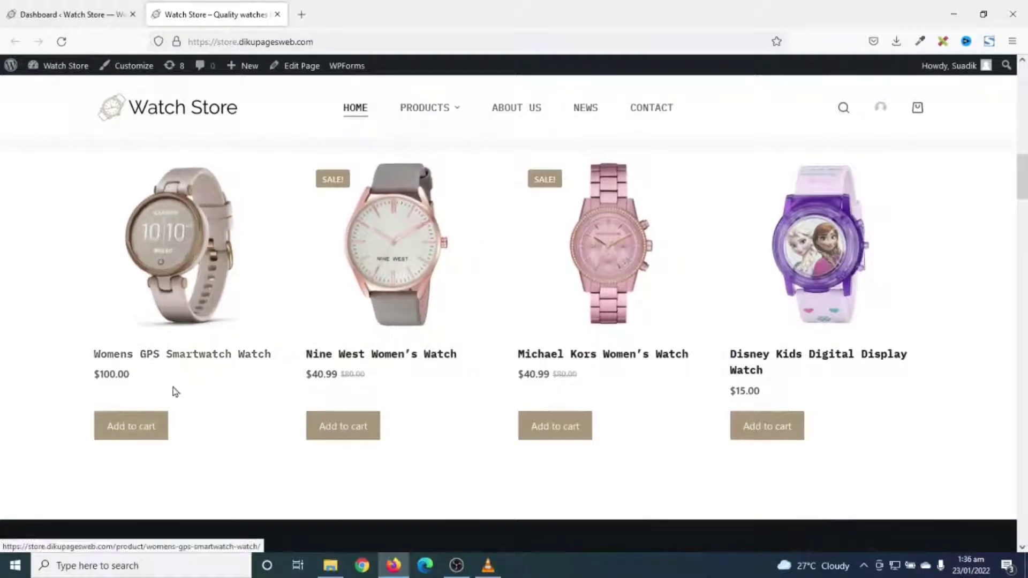
Add the Womens GPS Smartwatch Watch to the cart and continue through the cart to checkout
left_click(130, 426)
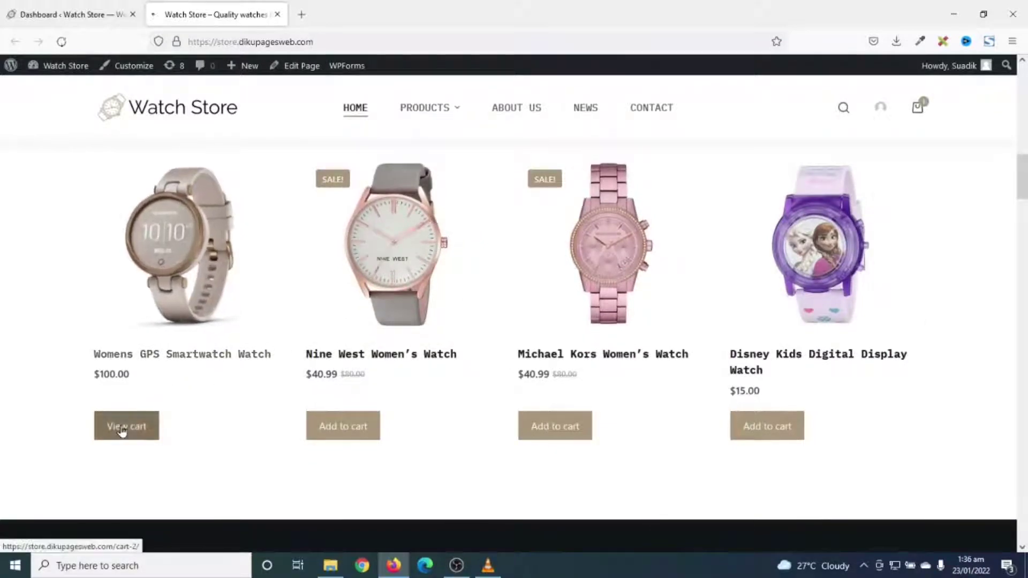
left_click(126, 426)
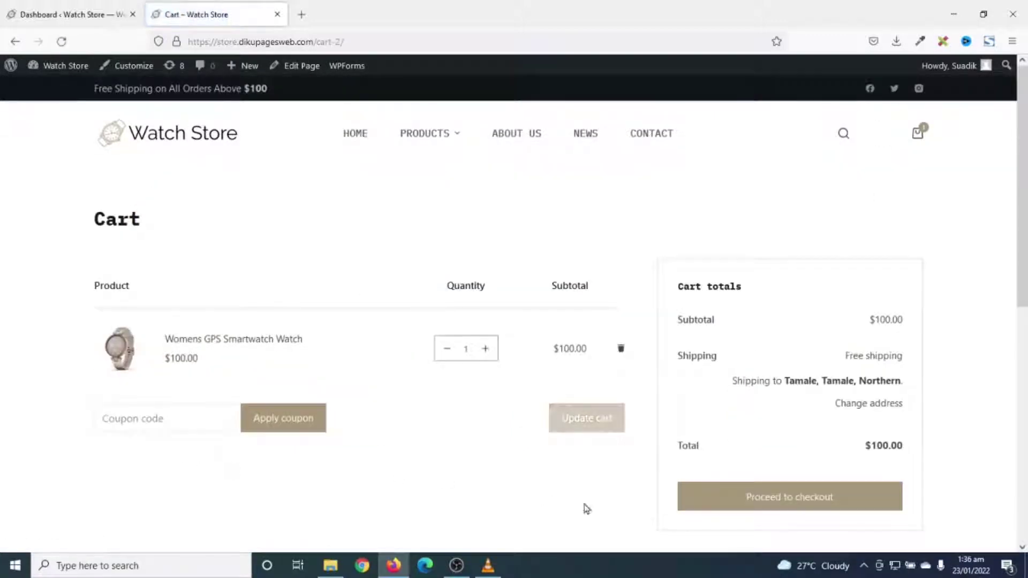
left_click(780, 498)
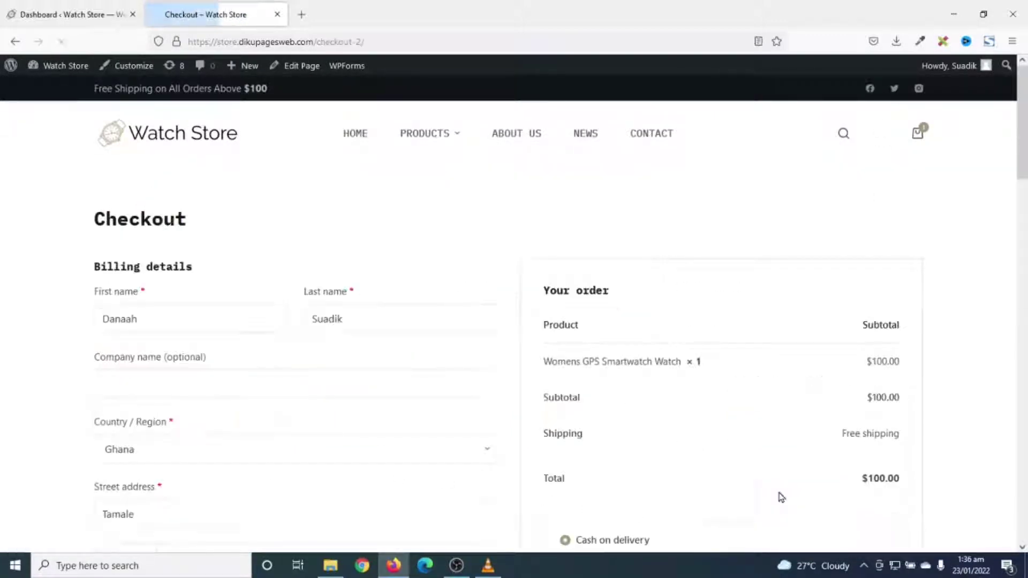
scroll(438, 310, "down", 2)
scroll(438, 310, "down", 5)
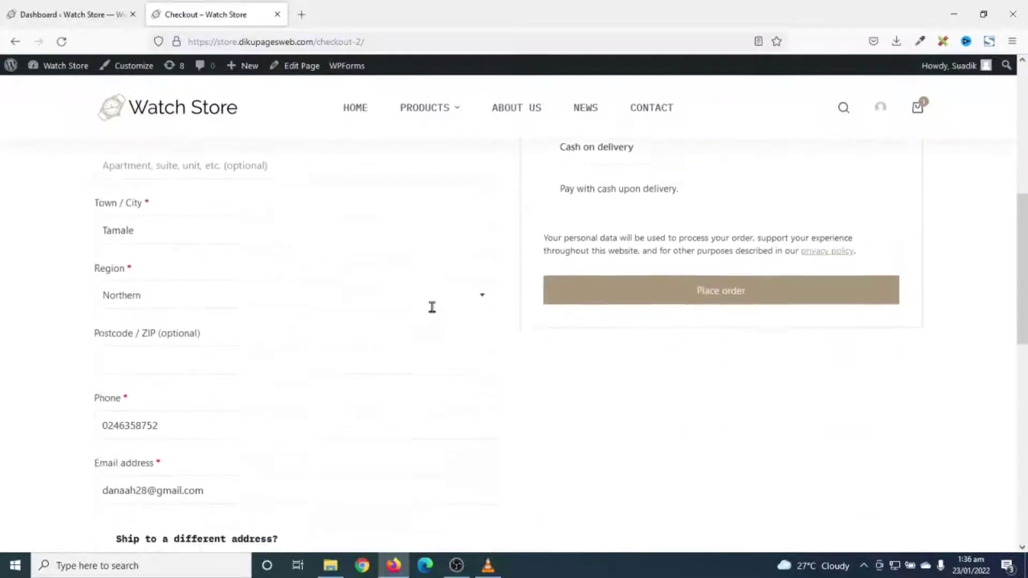
scroll(434, 313, "down", 2)
scroll(434, 317, "up", 2)
scroll(471, 368, "up", 8)
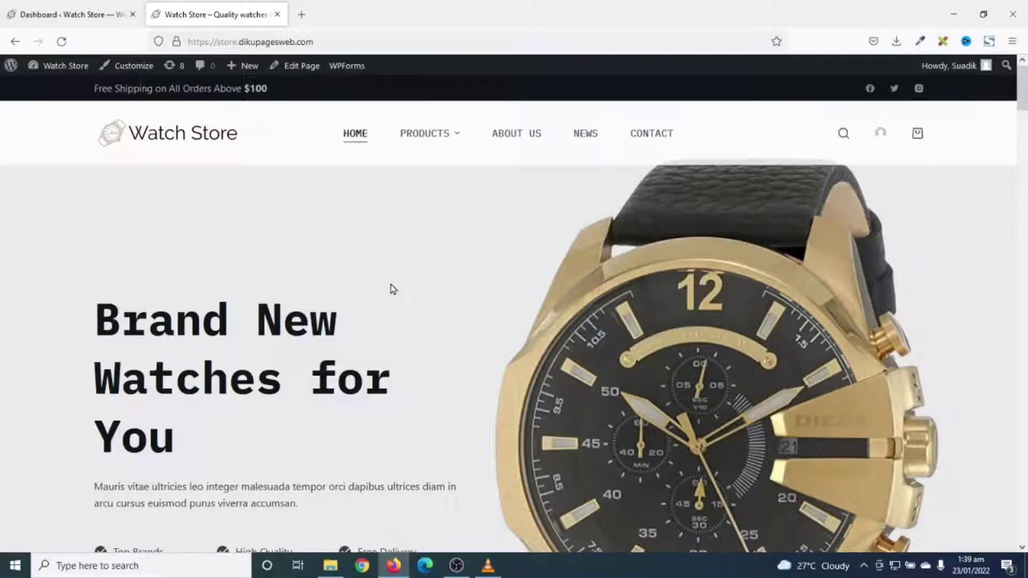
Enable account creation on the My account page in WooCommerce Accounts & Privacy settings, and save
left_click(49, 14)
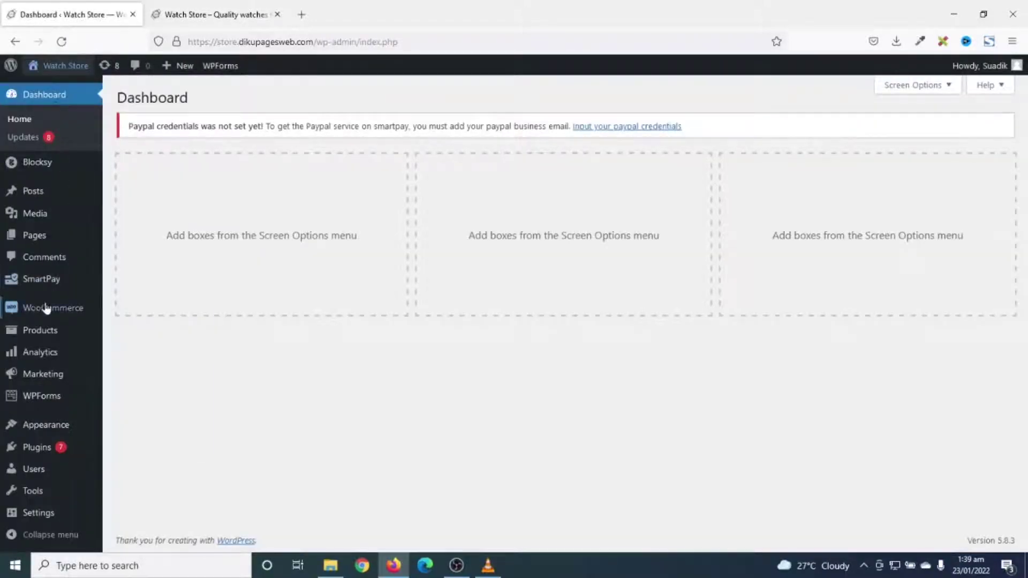
mouse_move(52, 308)
left_click(130, 400)
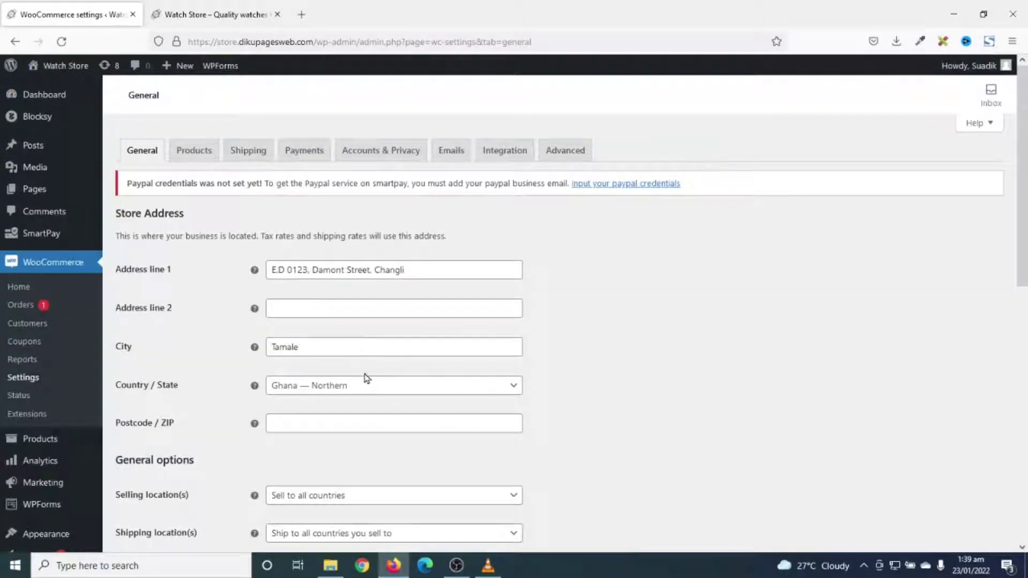
left_click(381, 150)
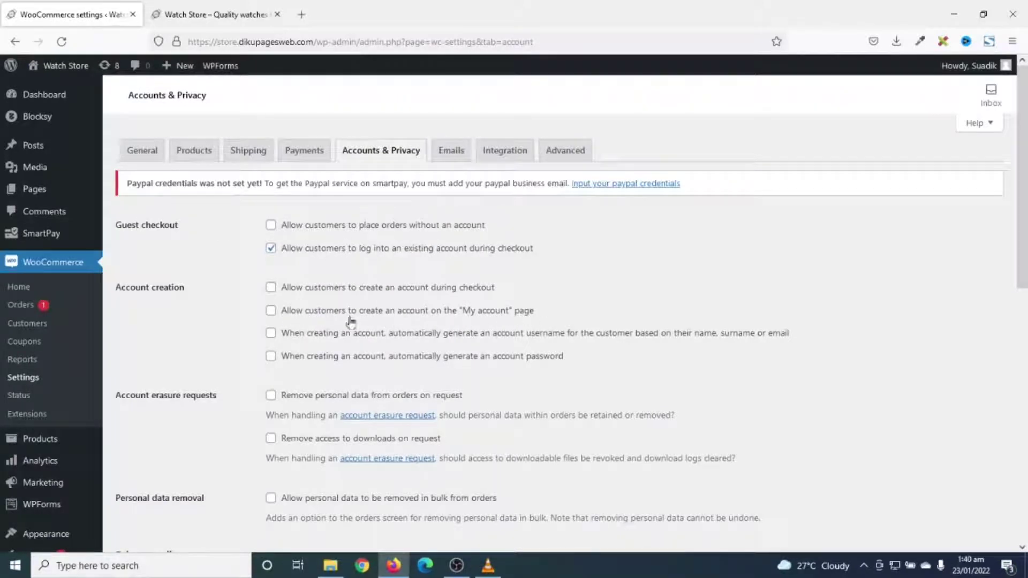
left_click(271, 310)
scroll(271, 312, "down", 10)
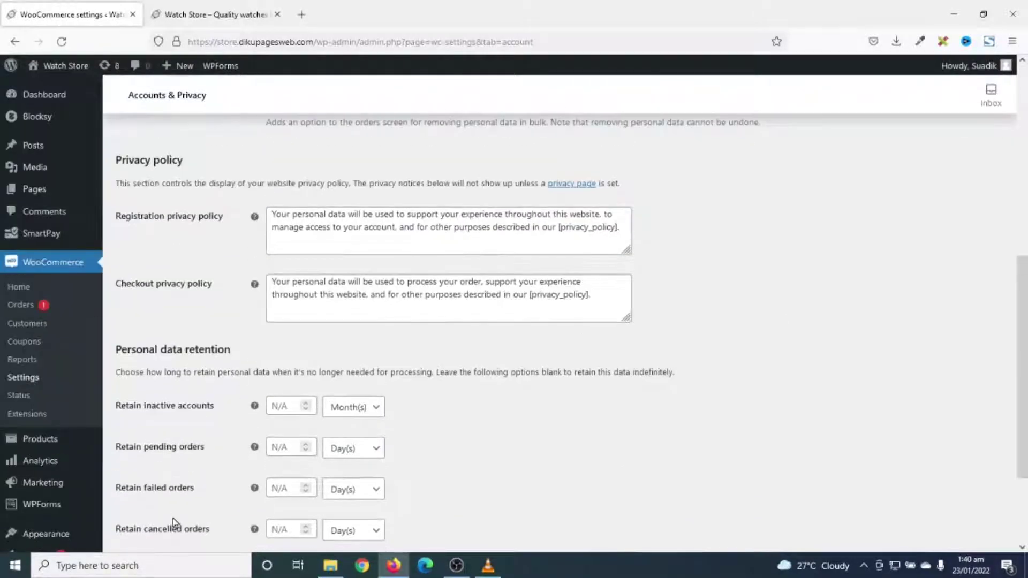
scroll(210, 426, "down", 3)
left_click(145, 486)
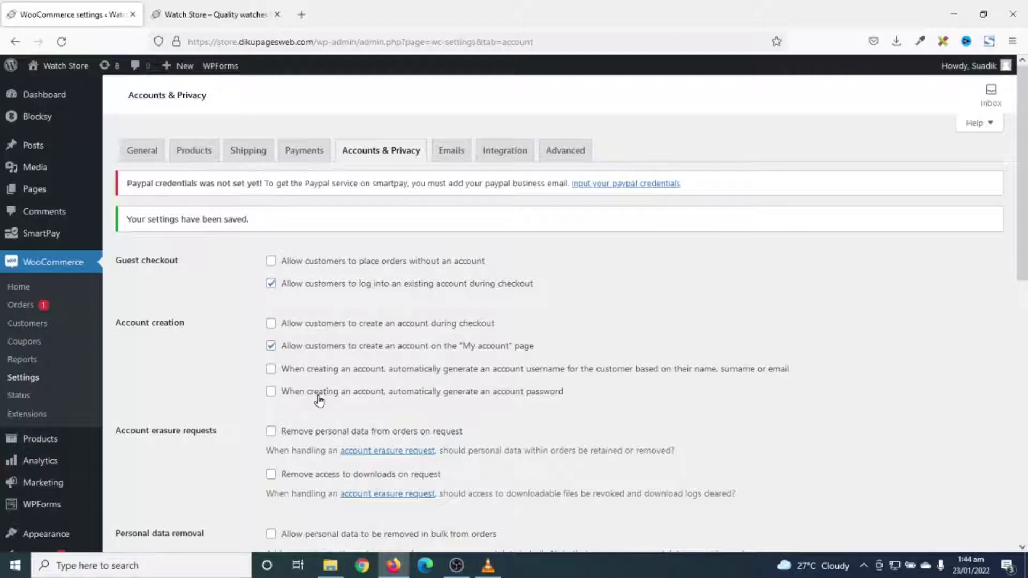
scroll(318, 399, "down", 1)
scroll(319, 399, "down", 3)
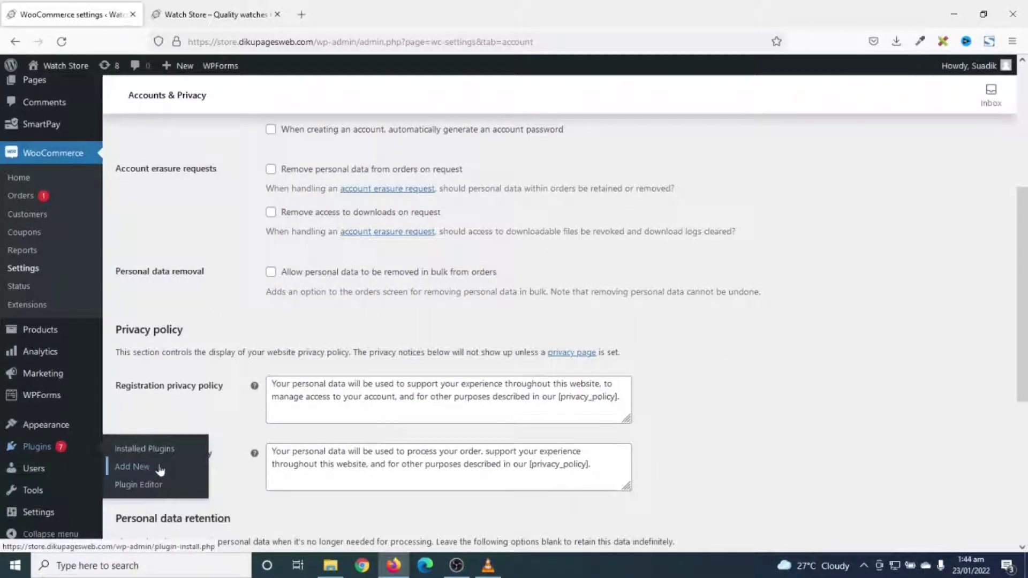
Search the plugin directory for 'woocommerce force authentification'
left_click(132, 467)
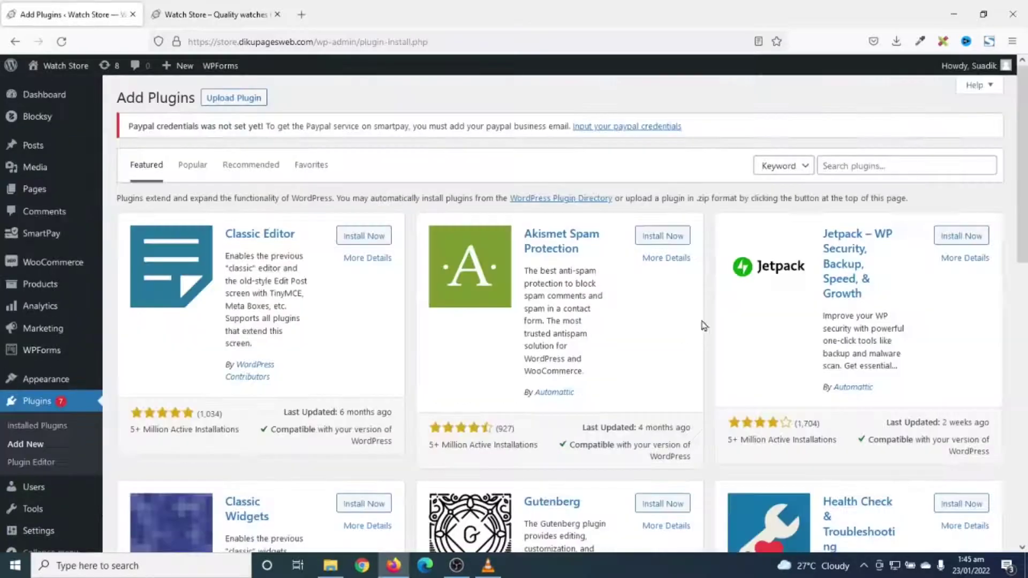
left_click(882, 168)
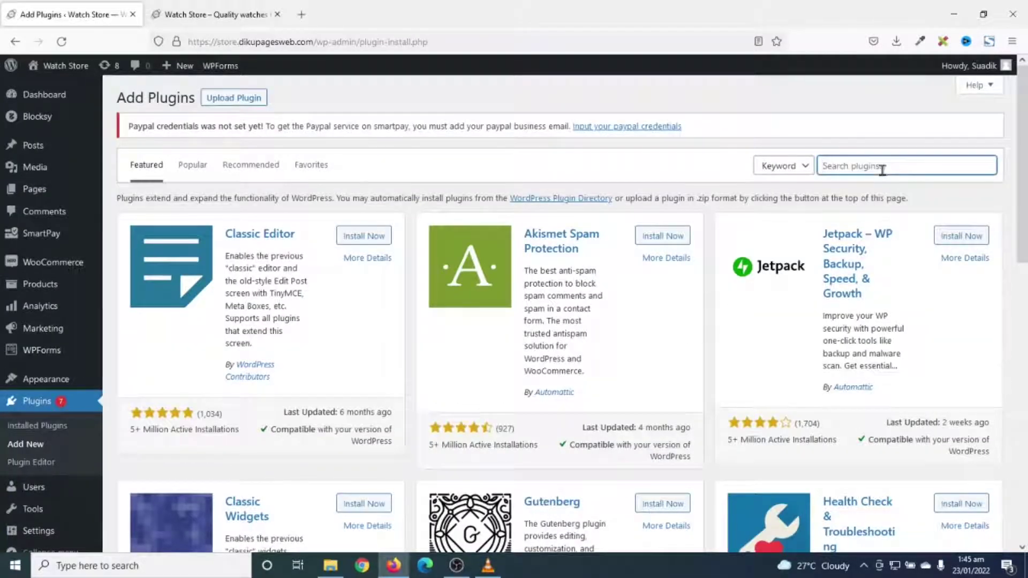
type("woocommerce force authentification")
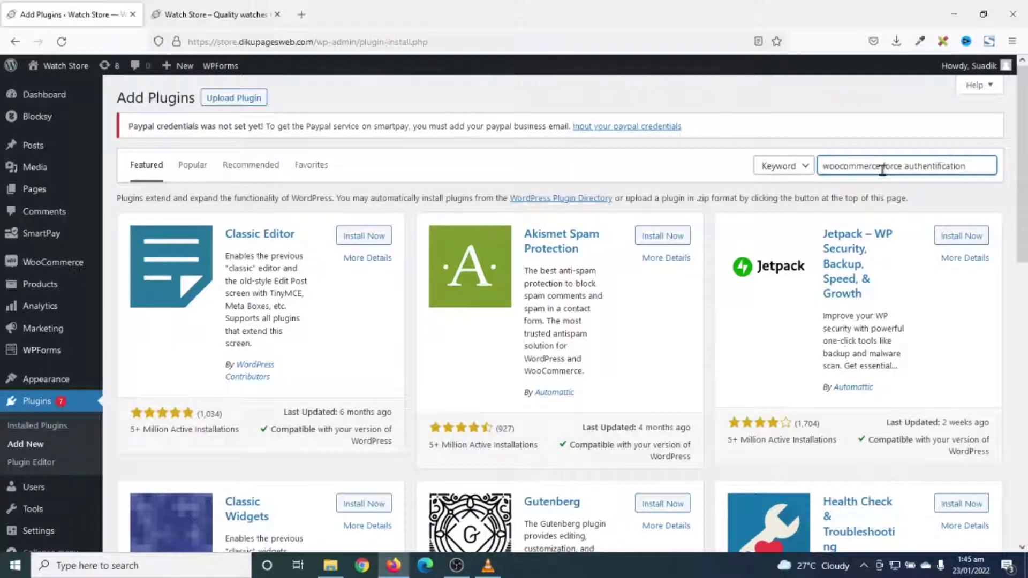
key("Return")
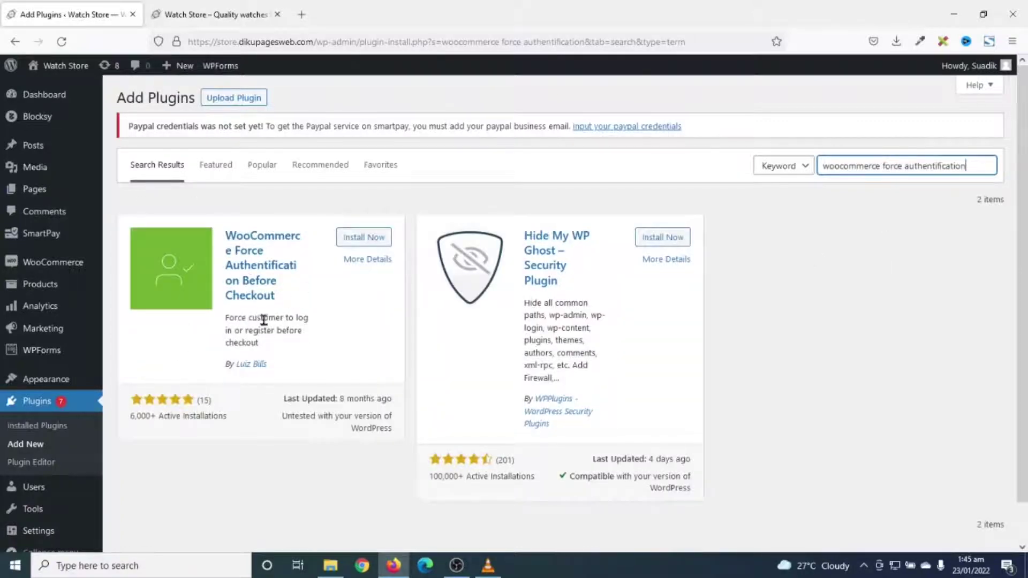
Install and activate the Force Authentification Before Checkout for WooCommerce plugin
left_click(362, 237)
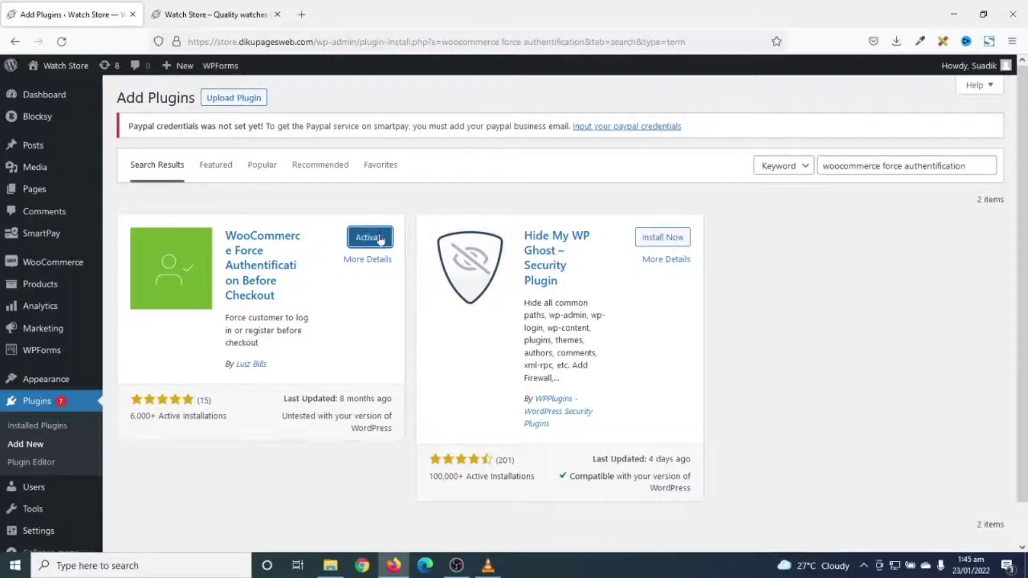
left_click(370, 237)
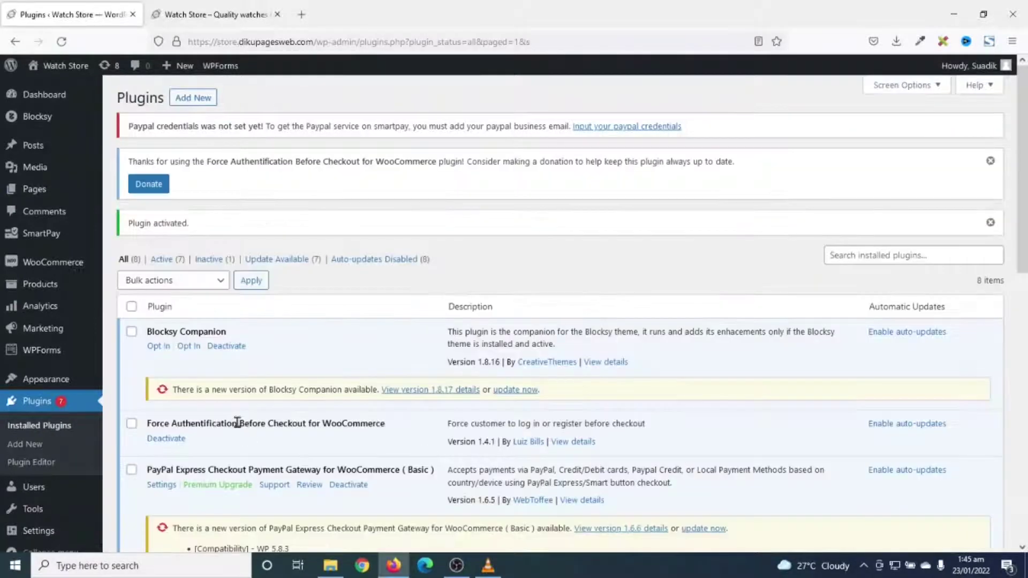
double_click(239, 424)
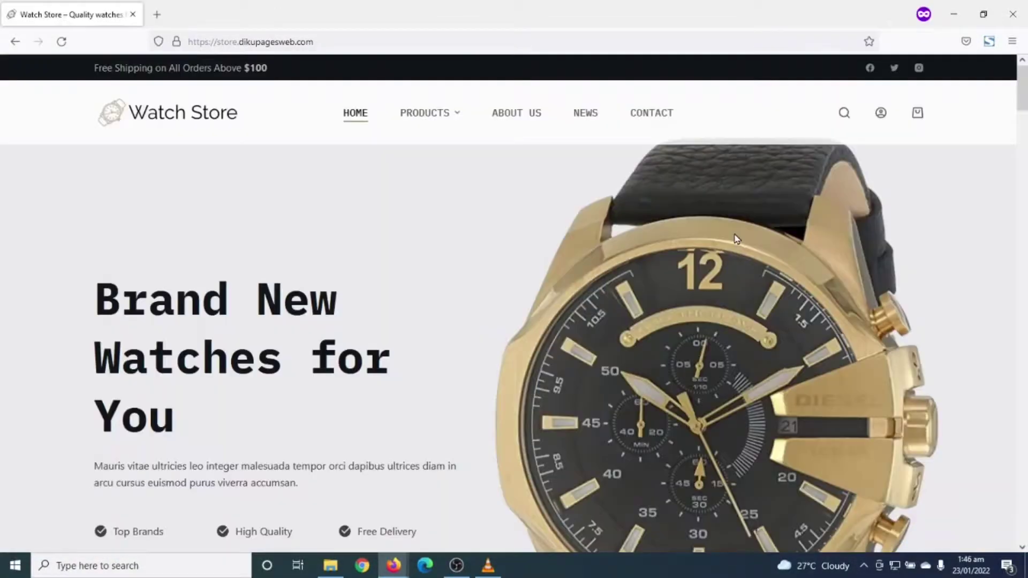
scroll(629, 207, "down", 3)
scroll(629, 207, "down", 4)
scroll(629, 207, "down", 3)
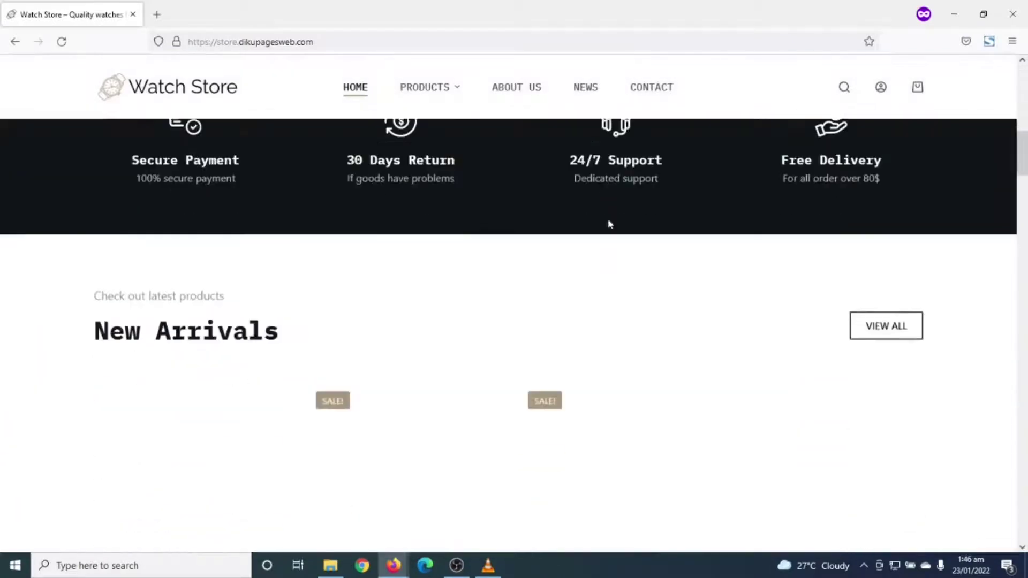
scroll(595, 218, "down", 3)
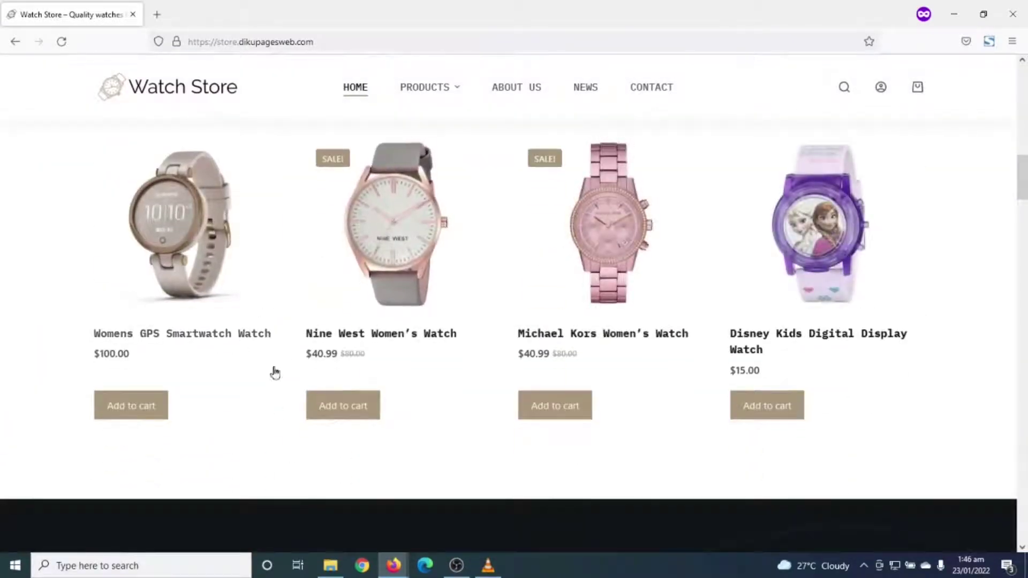
Add the Womens GPS Smartwatch to the cart, head to checkout, and log in on My account
left_click(128, 410)
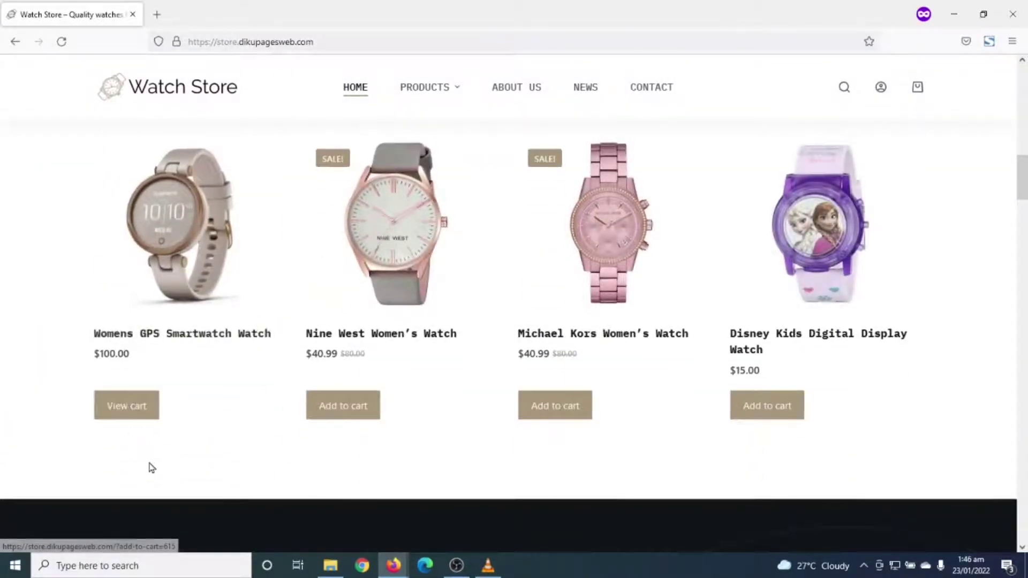
left_click(128, 410)
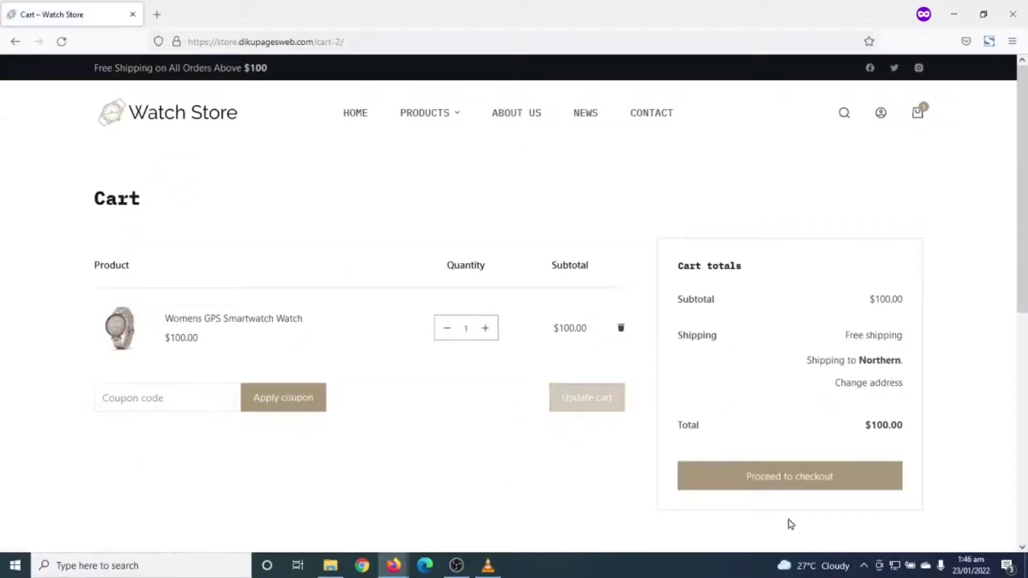
left_click(783, 476)
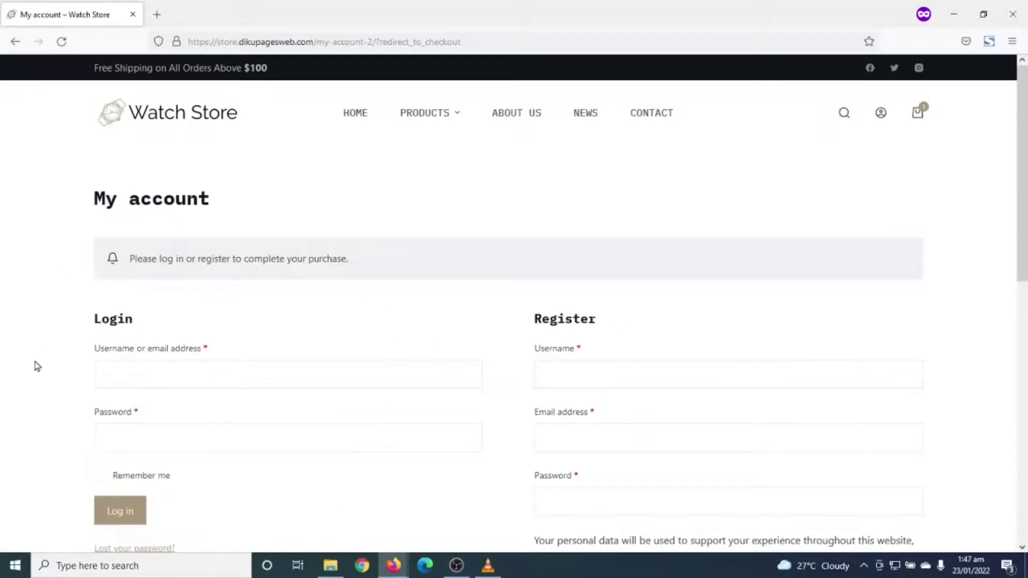
scroll(659, 382, "down", 3)
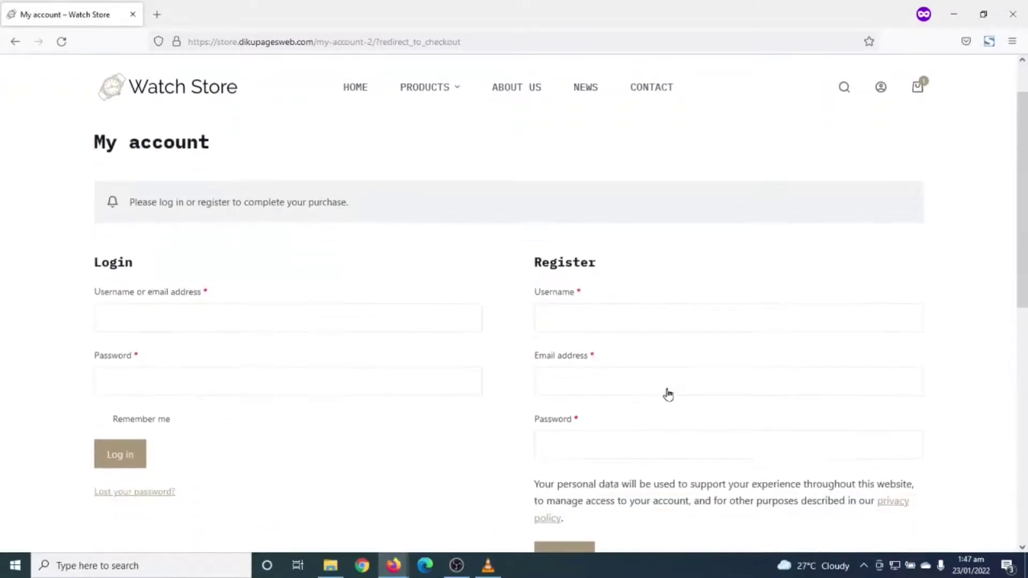
scroll(667, 395, "up", 3)
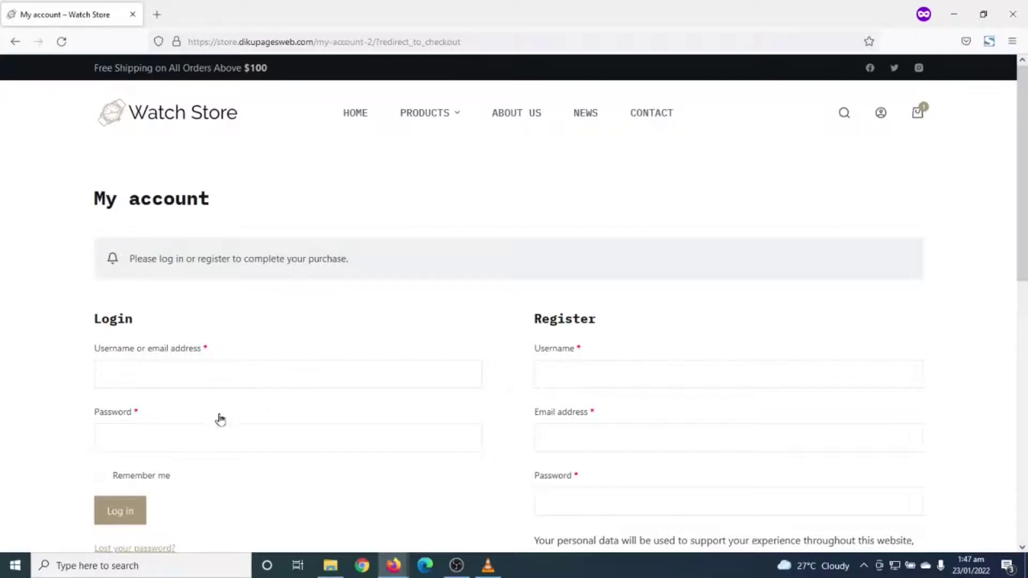
left_click(129, 377)
left_click(119, 511)
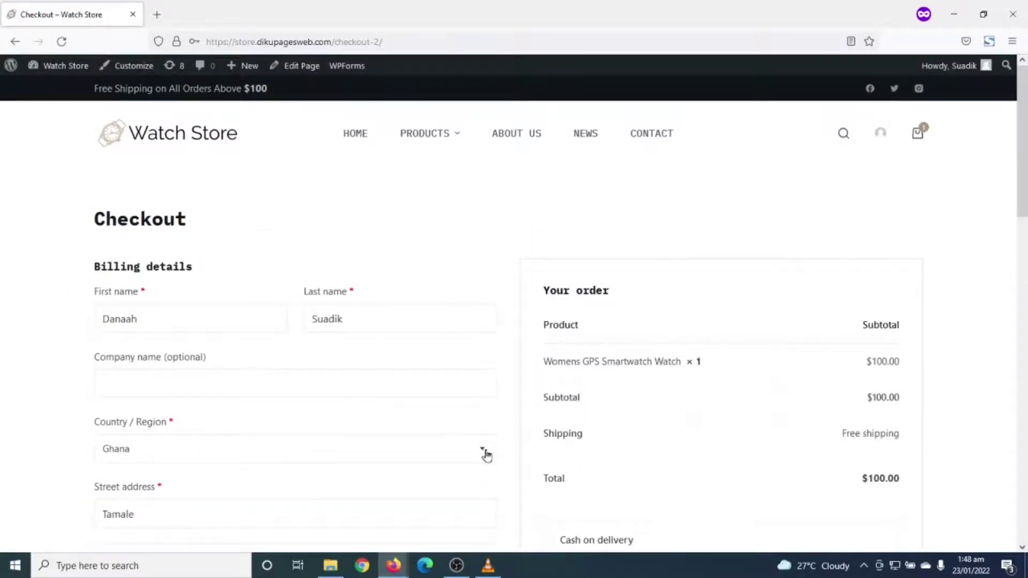
scroll(485, 454, "down", 3)
scroll(474, 430, "down", 4)
scroll(470, 430, "up", 2)
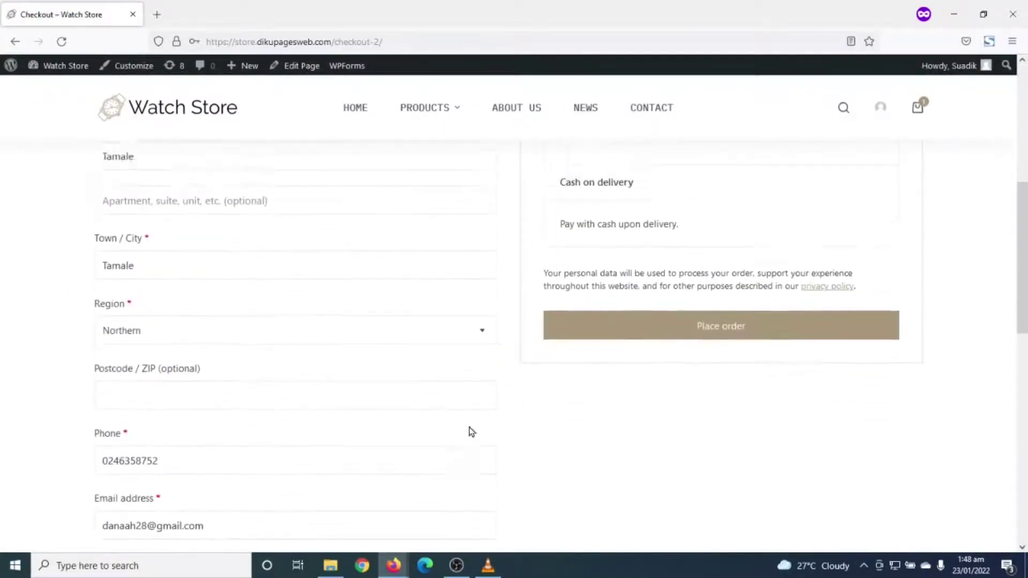
scroll(467, 428, "up", 5)
scroll(466, 427, "up", 2)
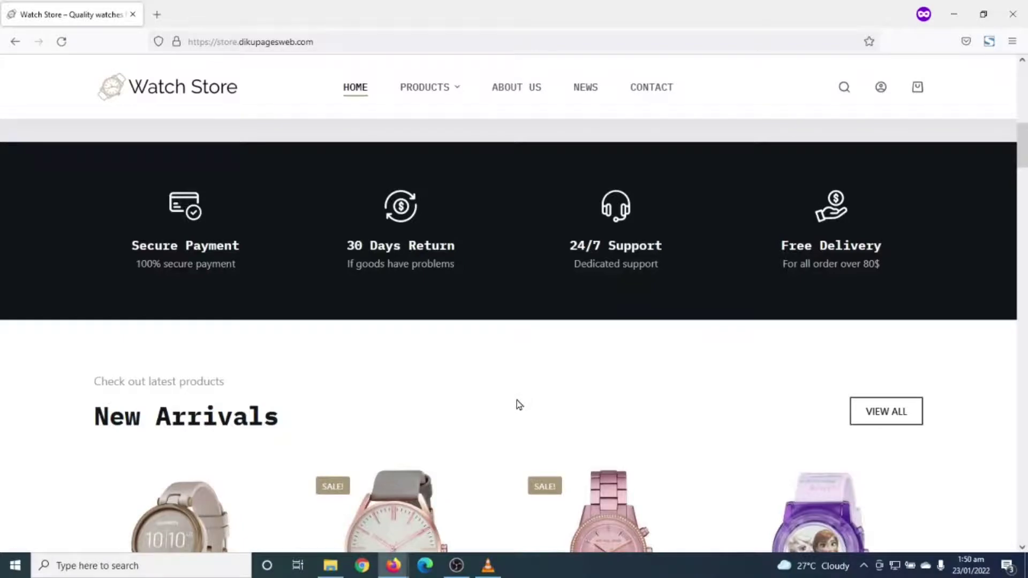
scroll(517, 400, "down", 4)
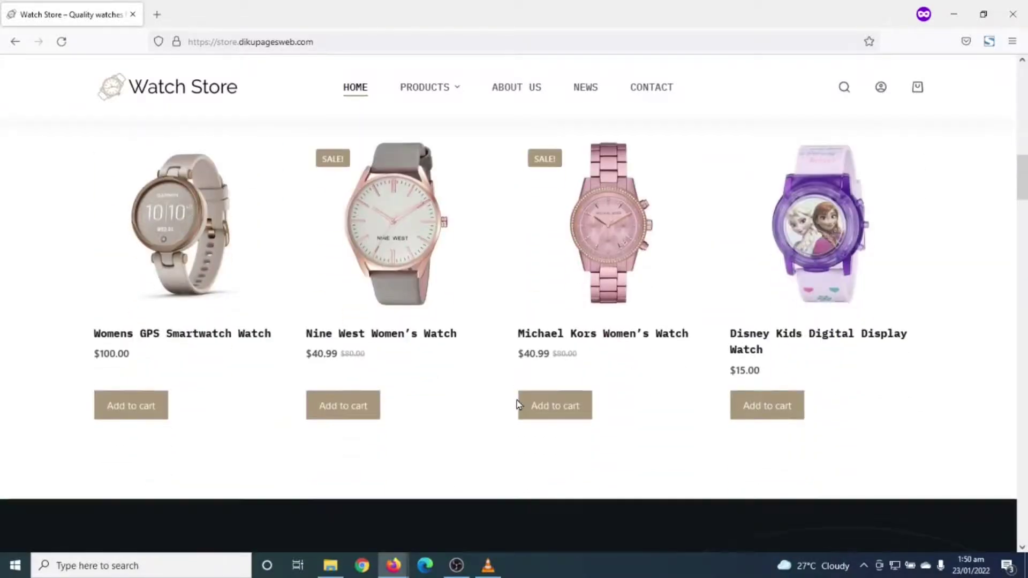
Add the smartwatch to the cart, register a new account before checkout, and return to the Watch Store homepage
left_click(131, 406)
left_click(130, 404)
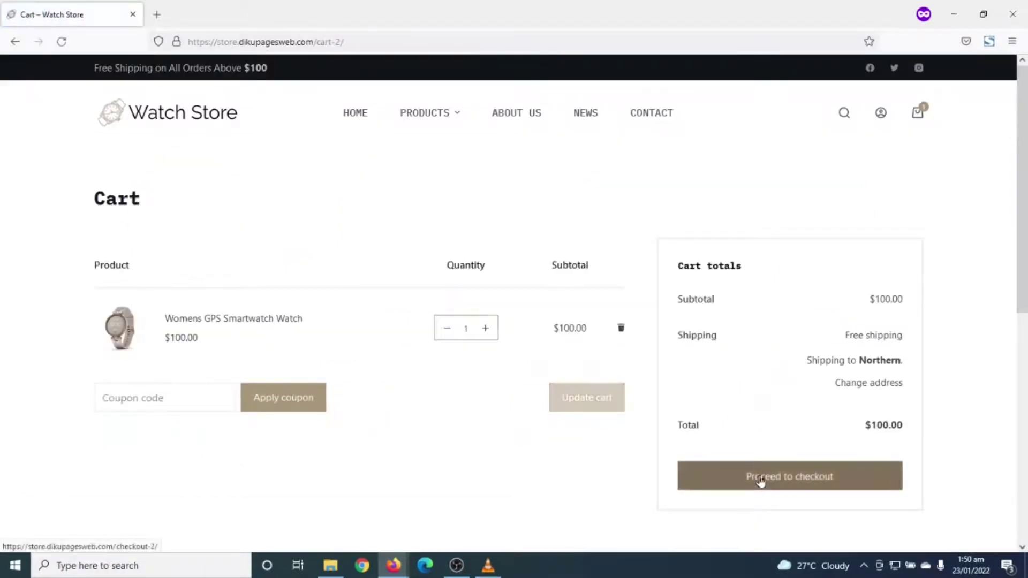
left_click(761, 481)
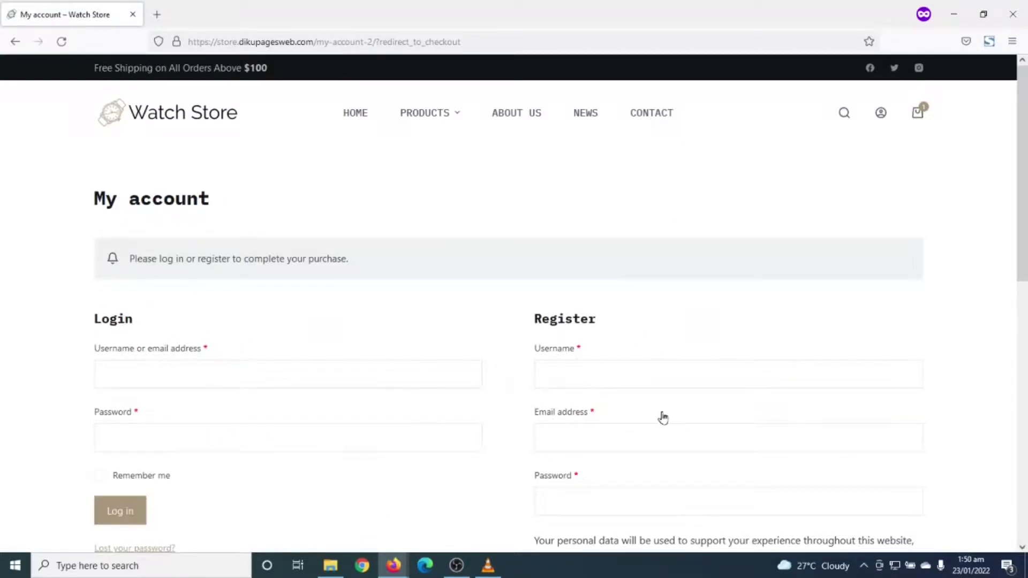
scroll(478, 447, "down", 1)
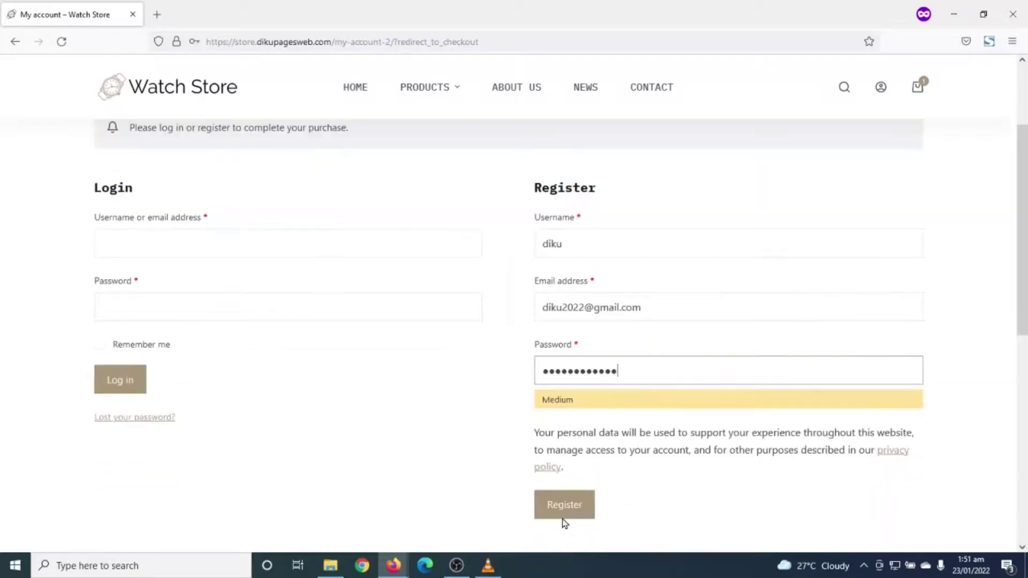
left_click(565, 507)
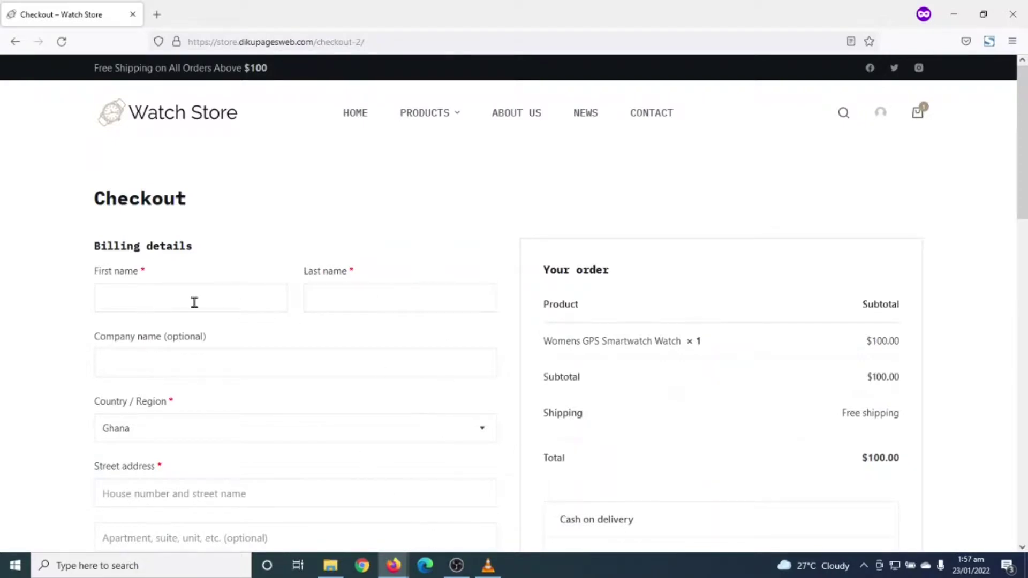
left_click(177, 113)
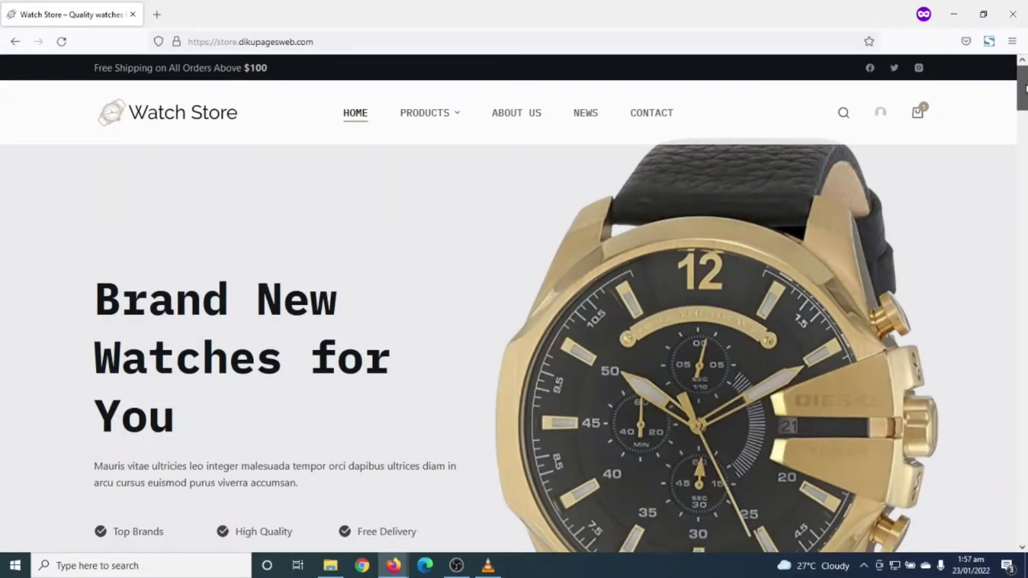
scroll(407, 381, "down", 5)
scroll(514, 322, "down", 5)
scroll(515, 321, "down", 3)
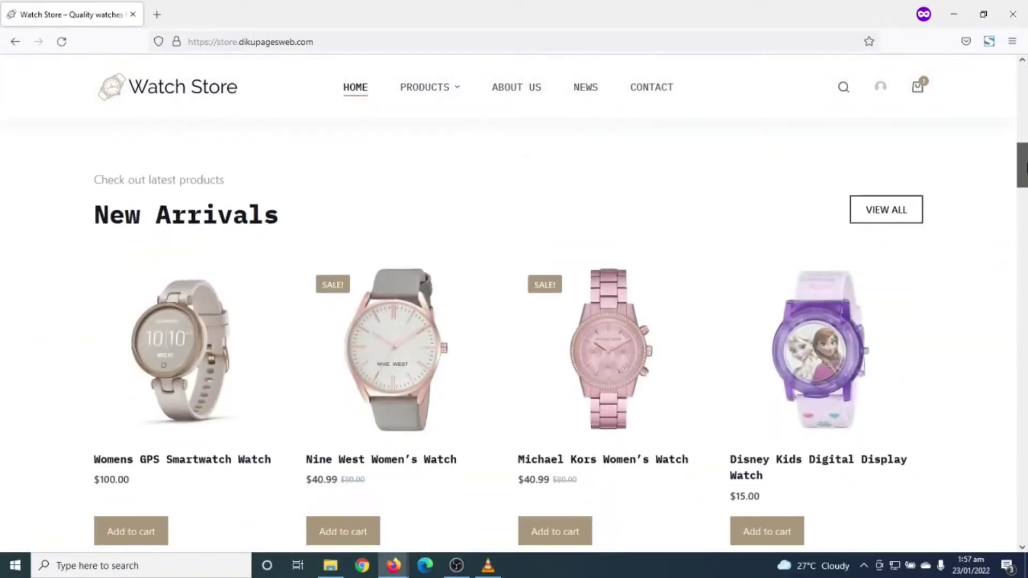
scroll(514, 322, "down", 3)
scroll(515, 321, "down", 5)
scroll(514, 322, "down", 5)
scroll(514, 322, "down", 4)
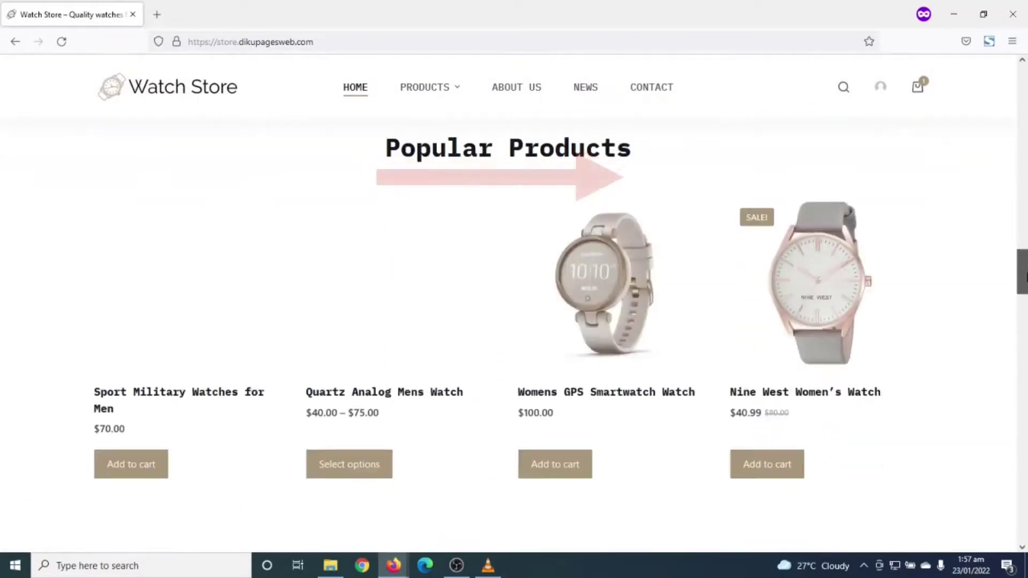
scroll(514, 321, "down", 4)
scroll(514, 322, "down", 4)
mouse_move(1023, 318)
left_mouse_down()
mouse_move(1022, 426)
mouse_move(1026, 81)
left_mouse_up()
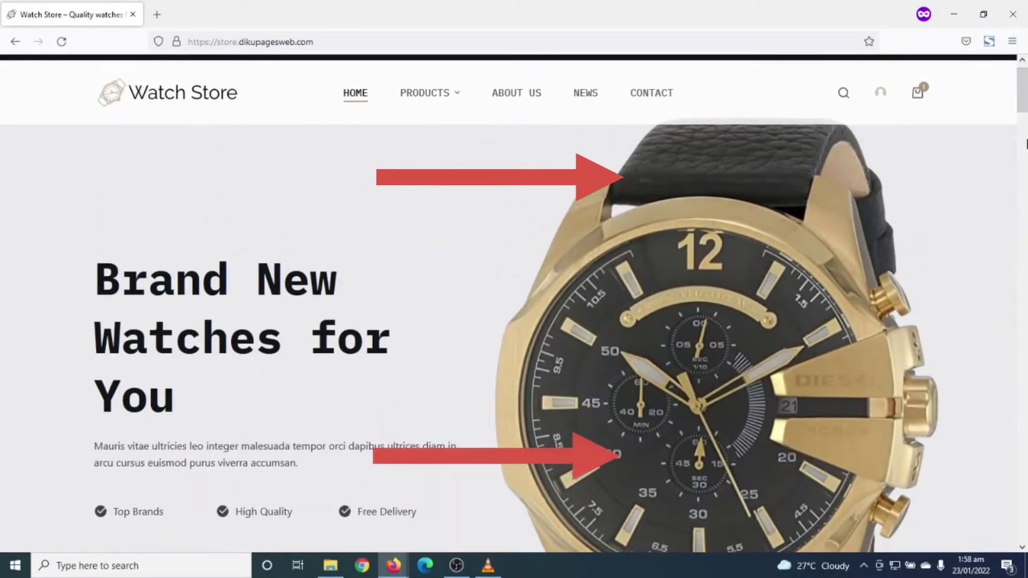